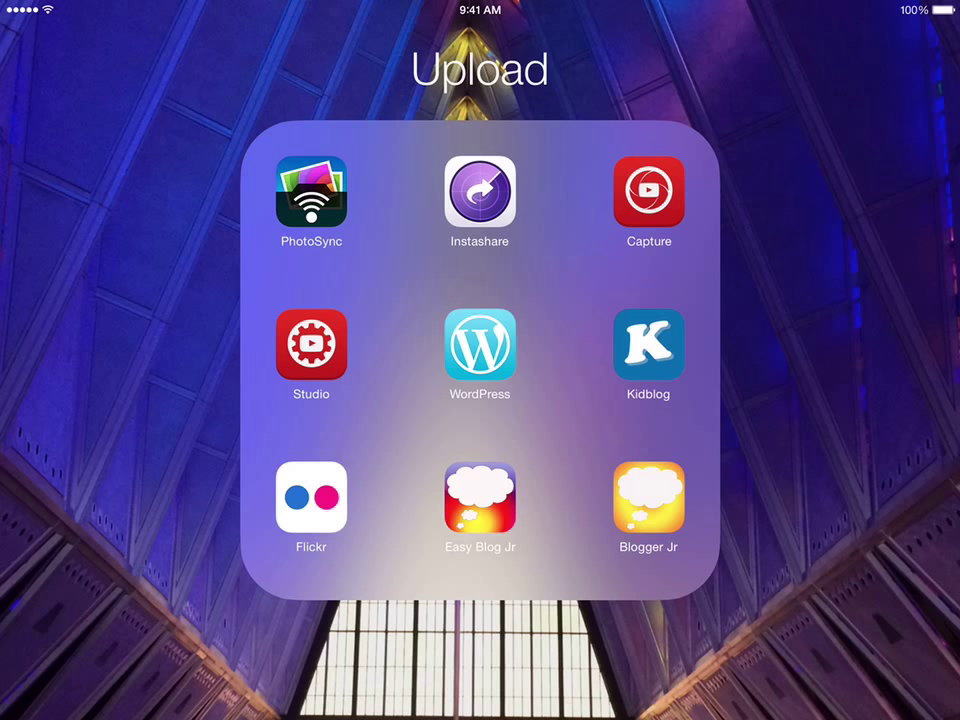
Launch Instashare and show the Photos albums with the Camera Roll grid.
left_click(479, 192)
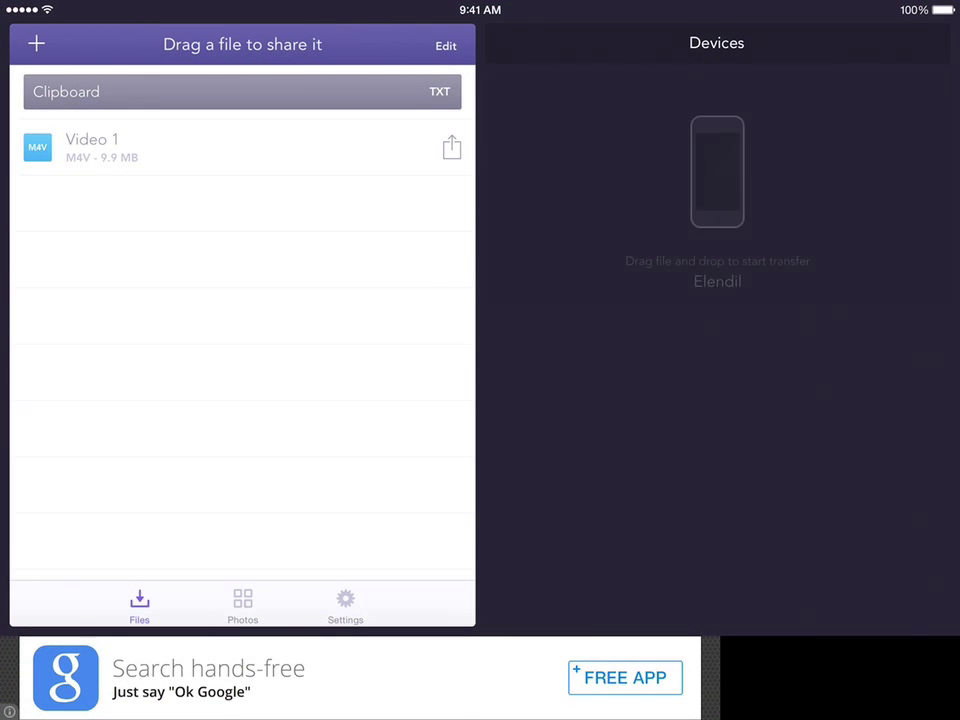
left_click(243, 605)
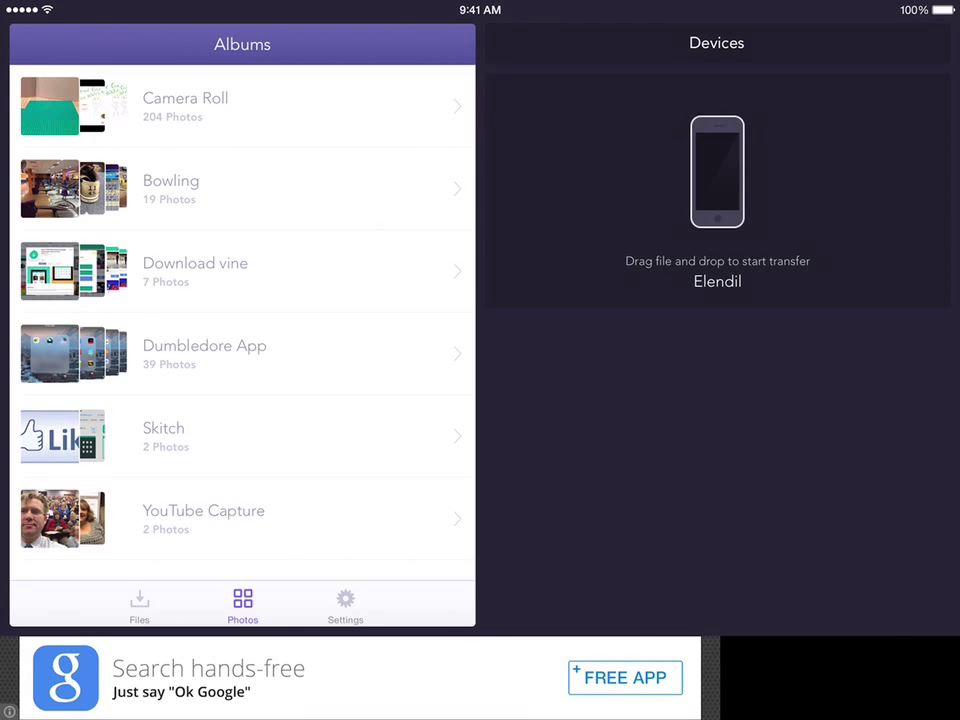
left_click(240, 106)
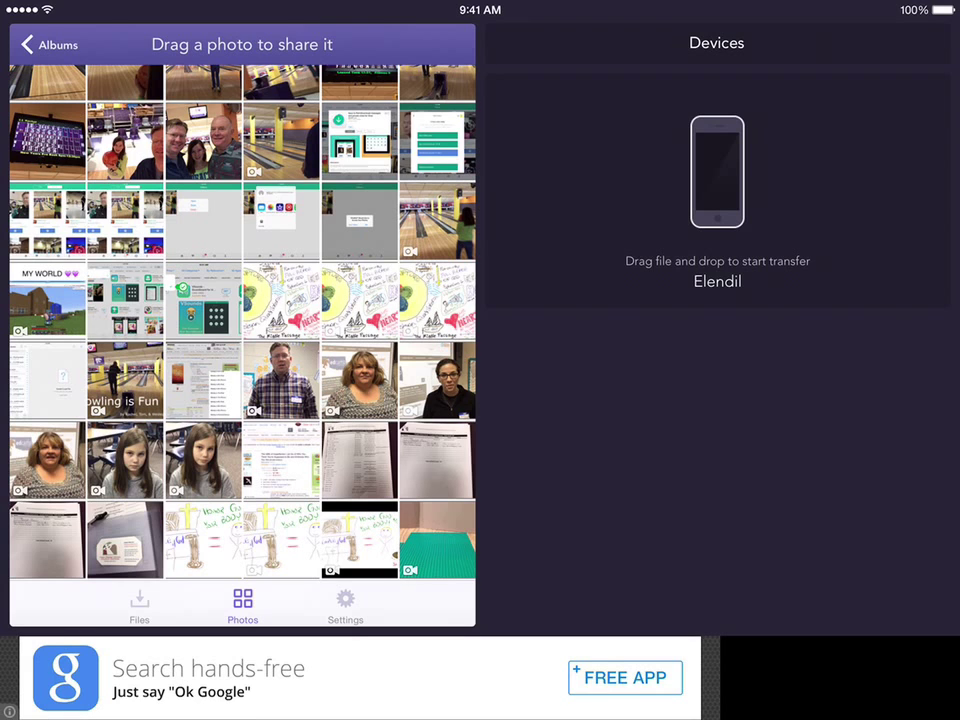
left_click_drag(437, 540, 757, 185)
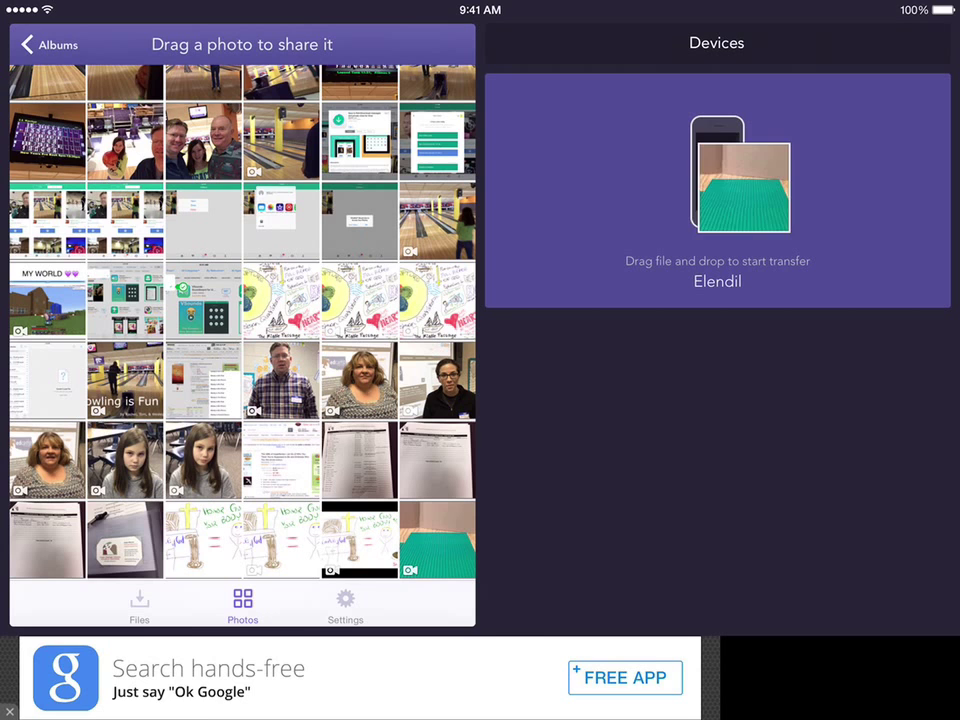
mouse_move(757, 185)
left_mouse_down()
mouse_move(761, 238)
mouse_move(720, 254)
mouse_move(804, 230)
left_mouse_up()
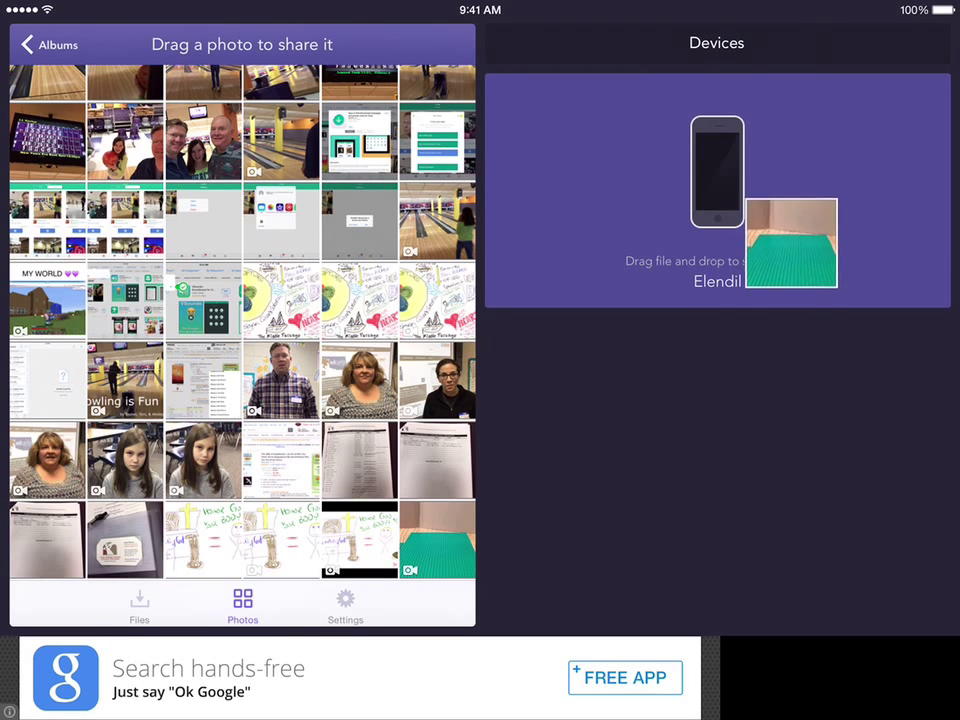
mouse_move(804, 230)
left_mouse_down()
mouse_move(450, 545)
mouse_move(437, 541)
left_mouse_up()
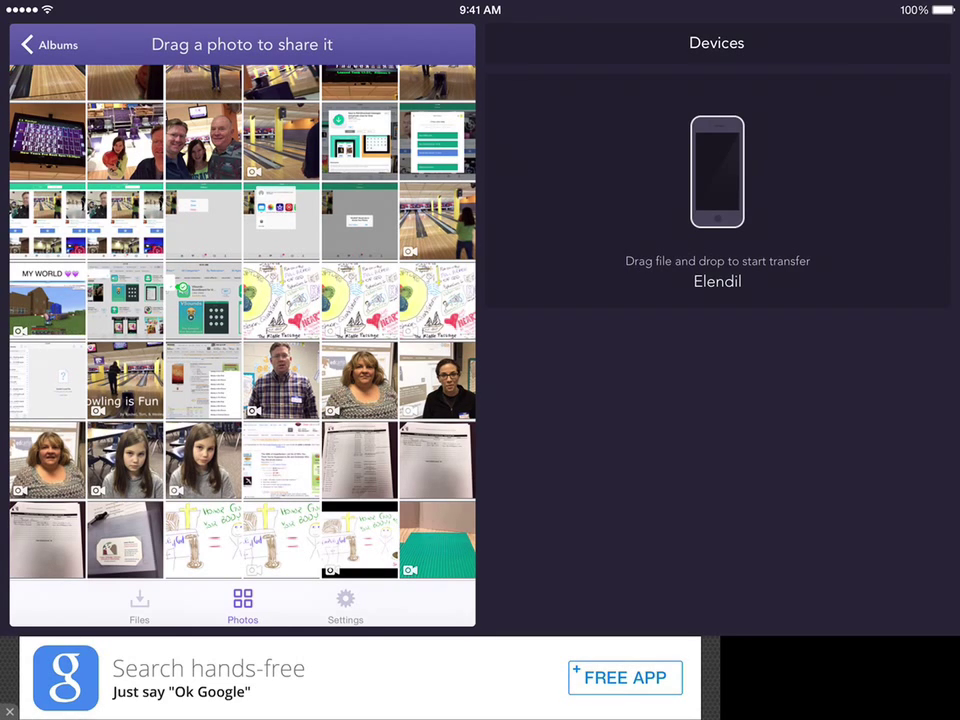
Drag the green-mat video thumbnail onto the Elendil phone to send it.
mouse_move(437, 540)
left_mouse_down()
mouse_move(471, 475)
mouse_move(718, 190)
left_mouse_up()
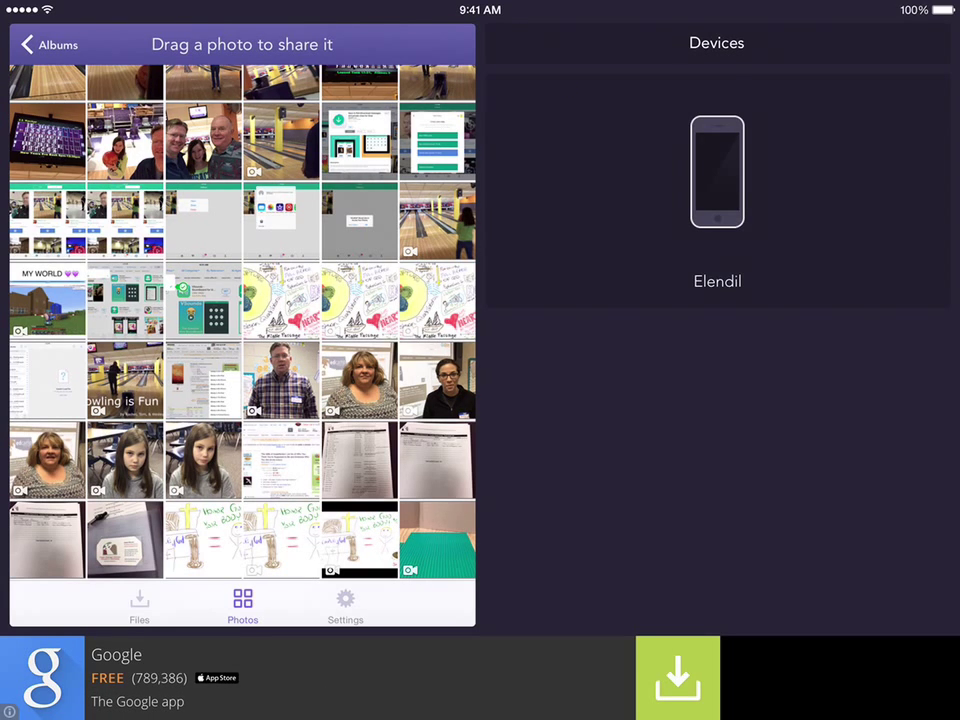
Check the Photos Videos album for the 0:16 green-mat clip, then return home.
key("super")
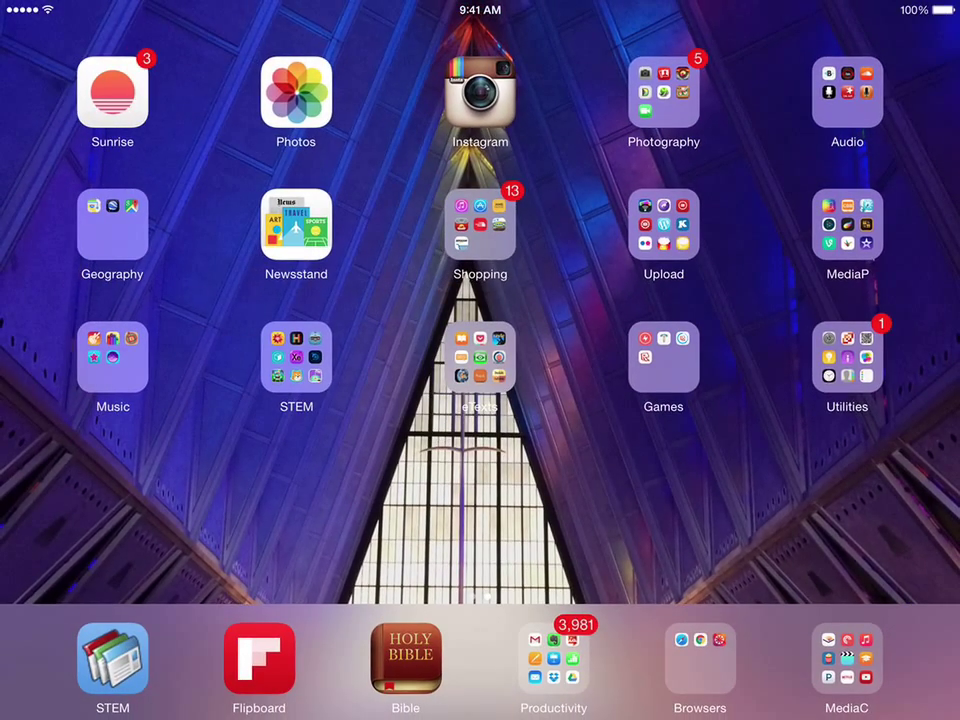
left_click(296, 93)
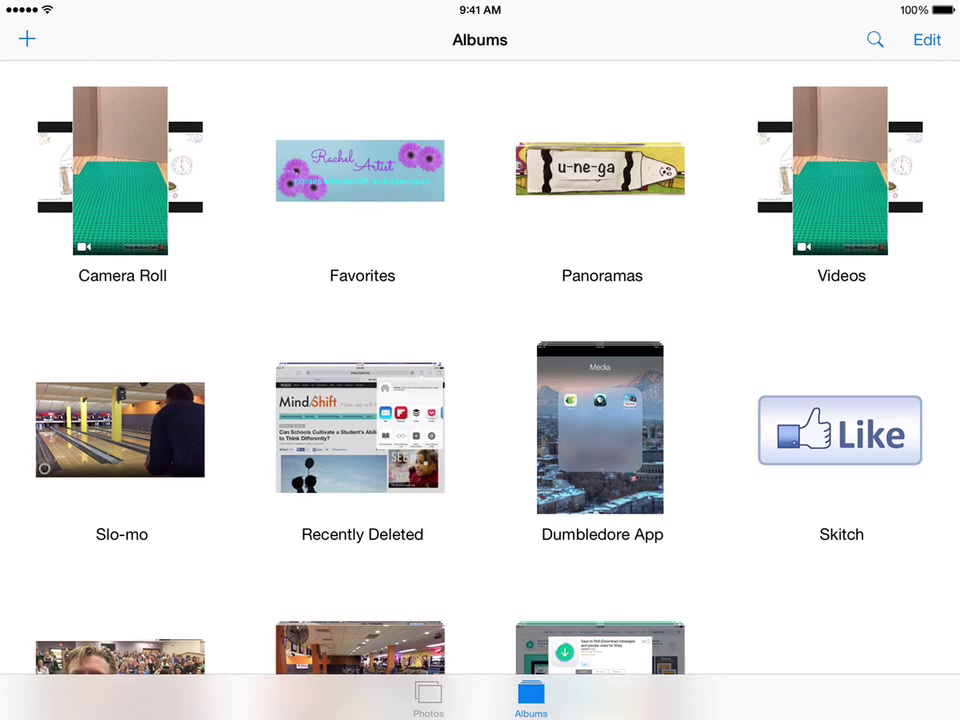
left_click(841, 170)
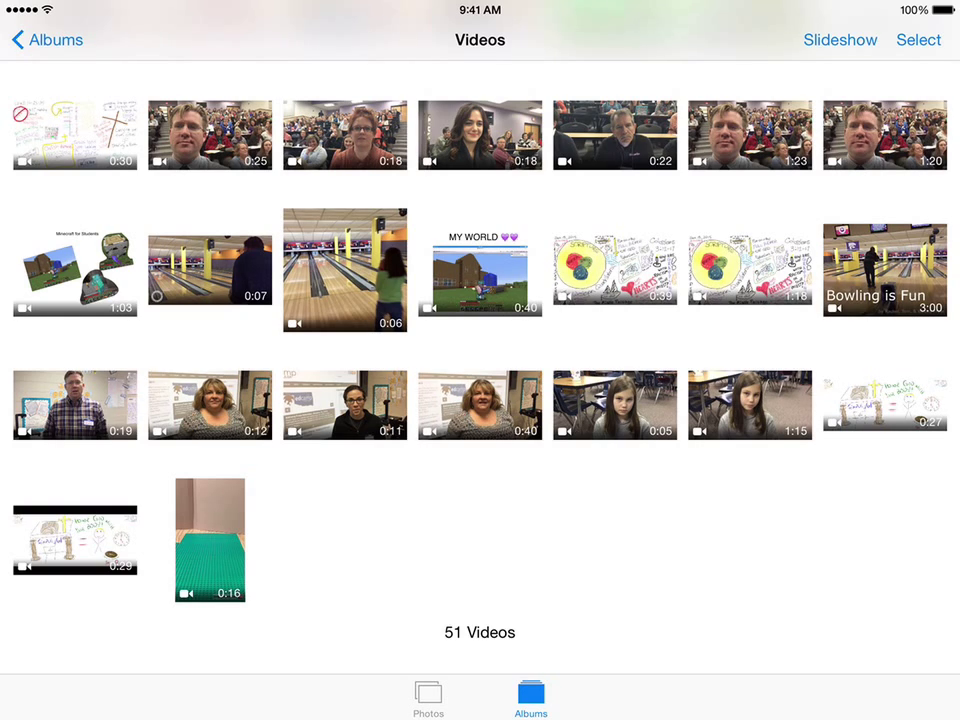
key("super")
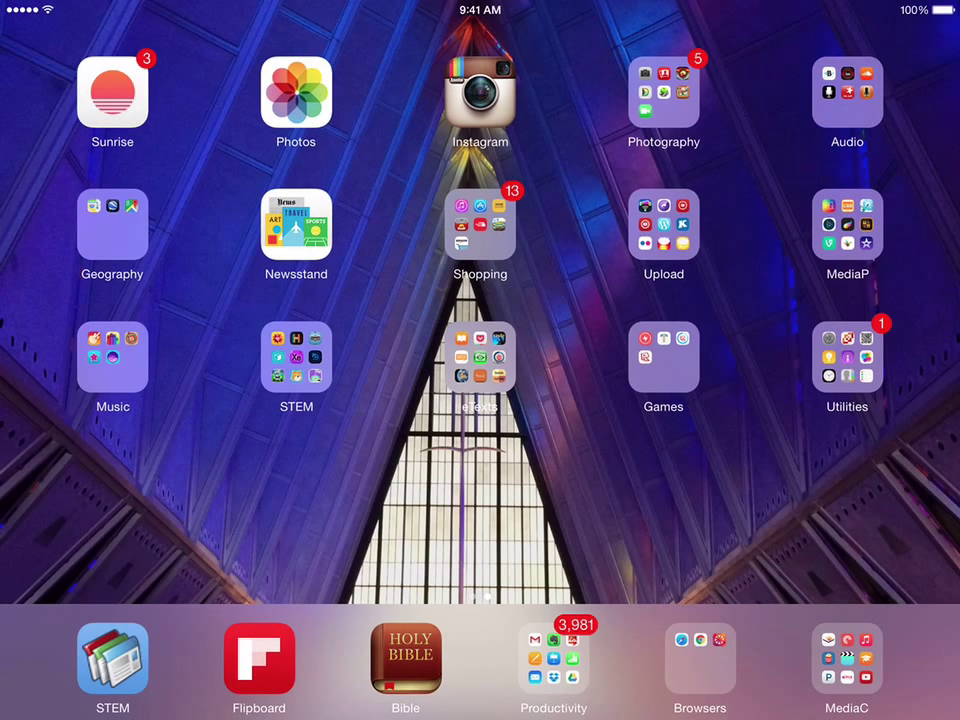
Open the Upload folder showing PhotoSync, Instashare, Capture and other apps.
left_click(663, 224)
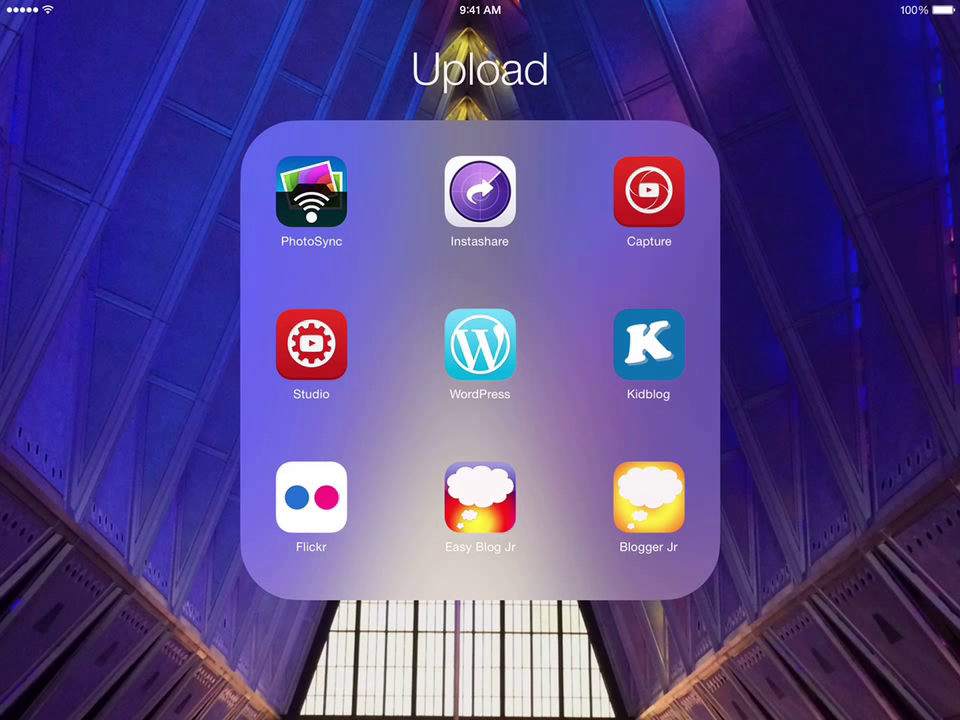